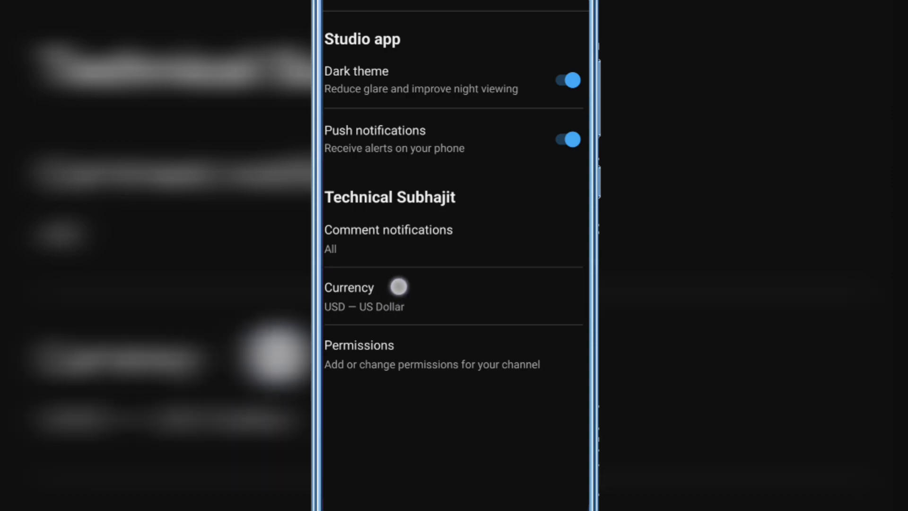
- Switch the channel currency from US Dollar to INR — Indian Rupee in the Currency list
click(396, 296)
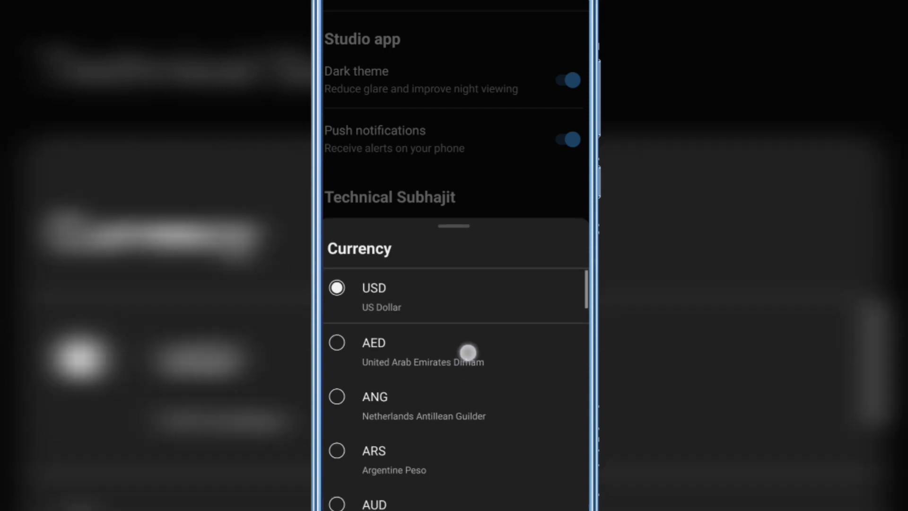
drag(468, 351, 501, 281)
scroll(469, 320, down, 8)
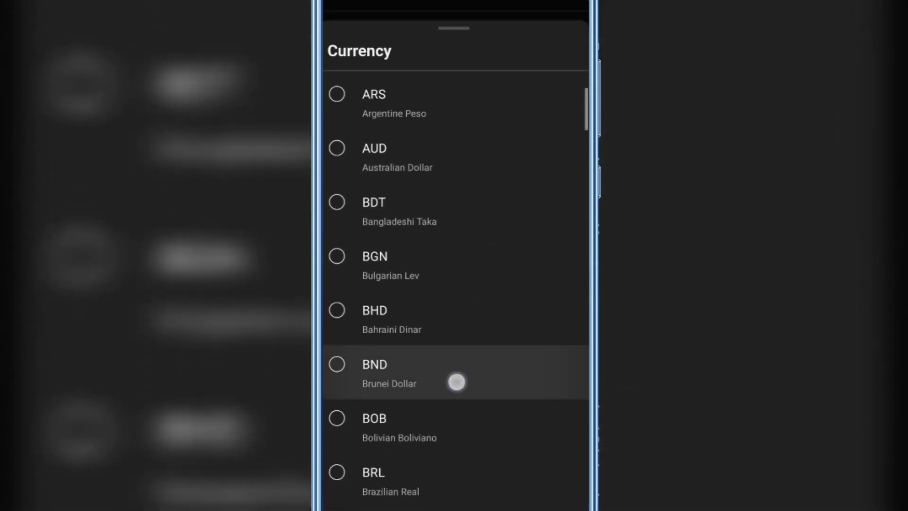
scroll(476, 326, down, 5)
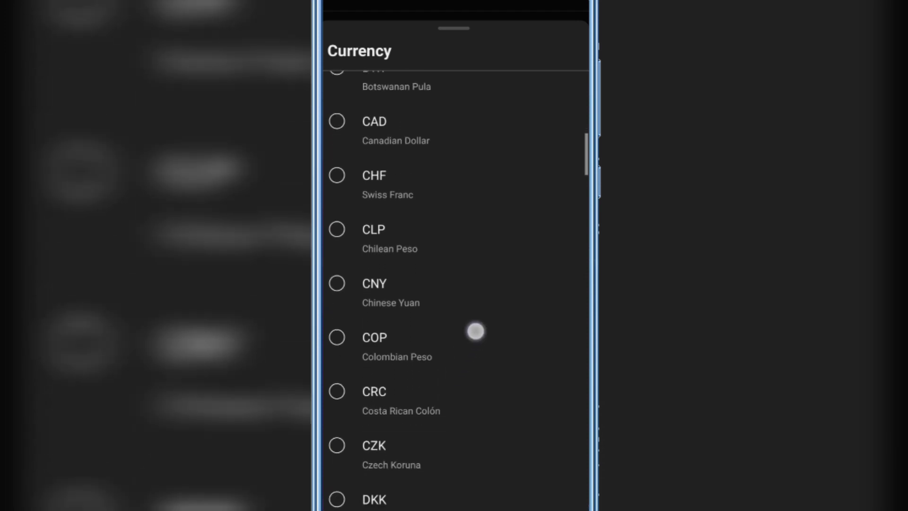
scroll(490, 285, down, 5)
scroll(483, 305, down, 3)
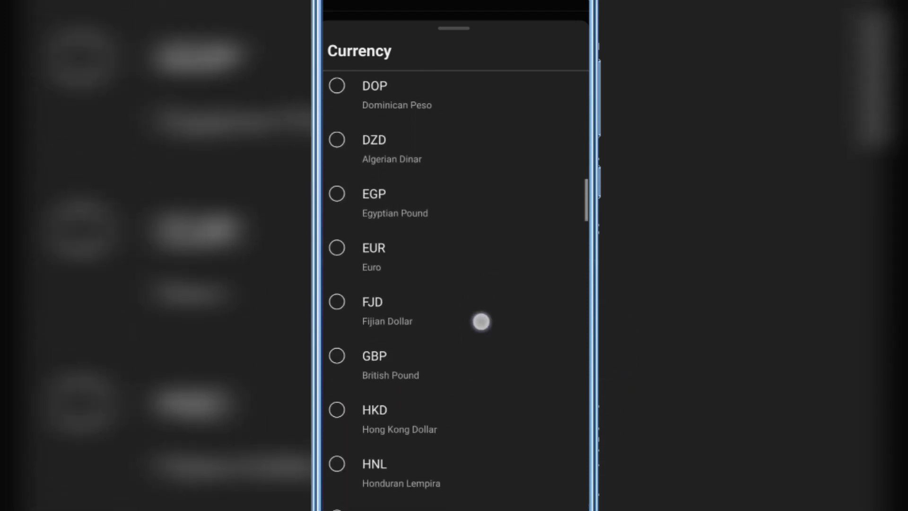
scroll(487, 311, down, 3)
scroll(487, 310, down, 2)
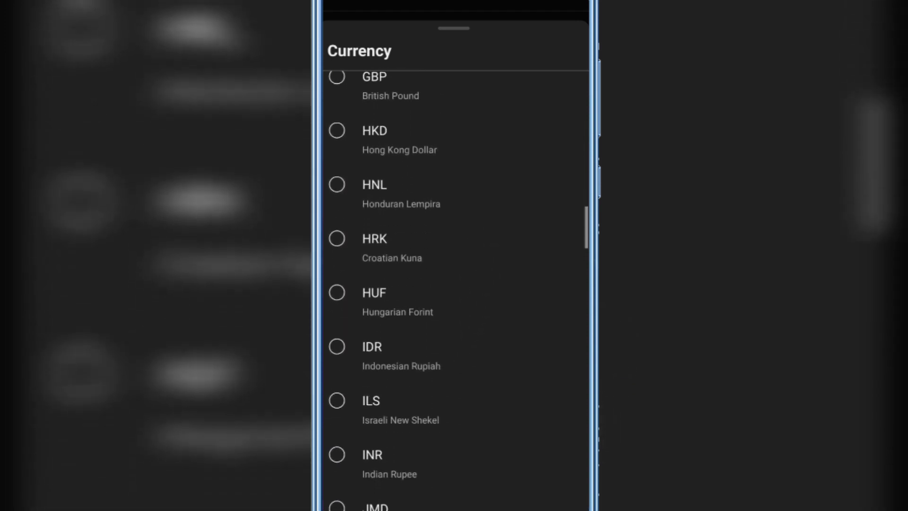
scroll(482, 305, down, 2)
scroll(482, 282, down, 1)
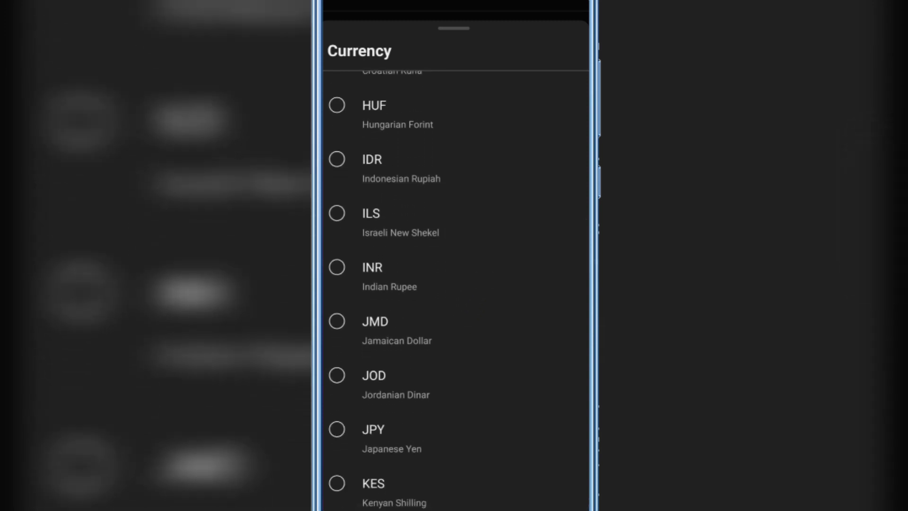
click(454, 276)
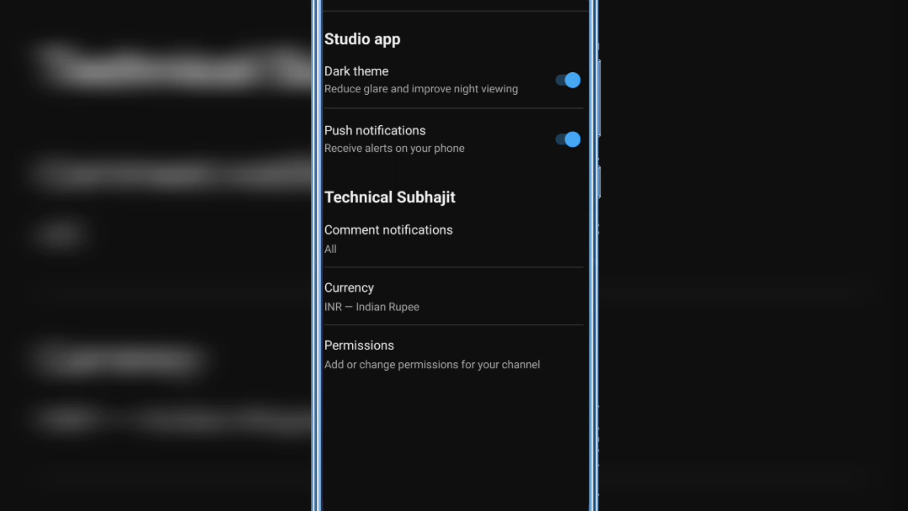
click(407, 297)
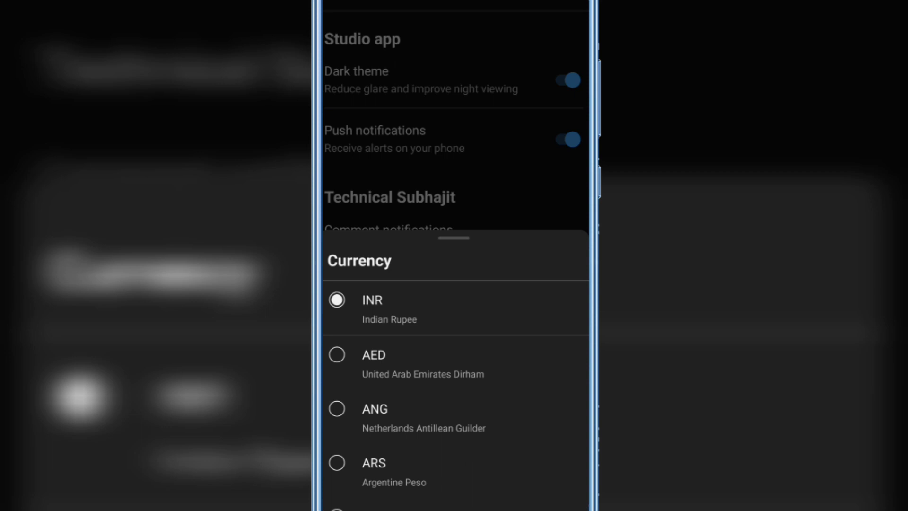
drag(448, 392, 448, 178)
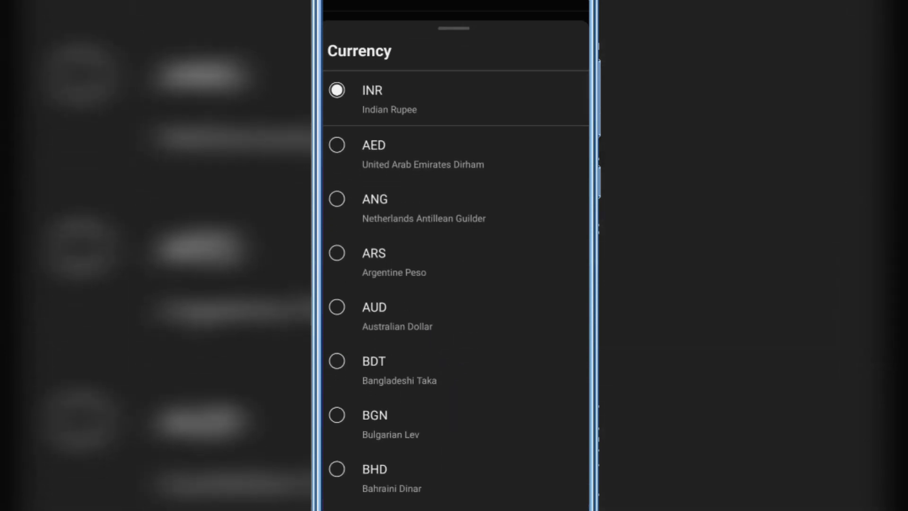
drag(456, 428, 455, 284)
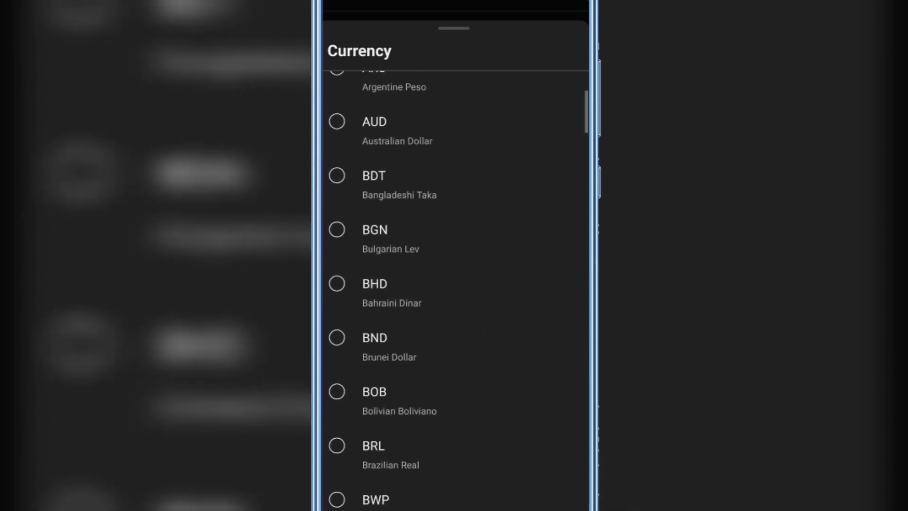
drag(460, 114, 460, 319)
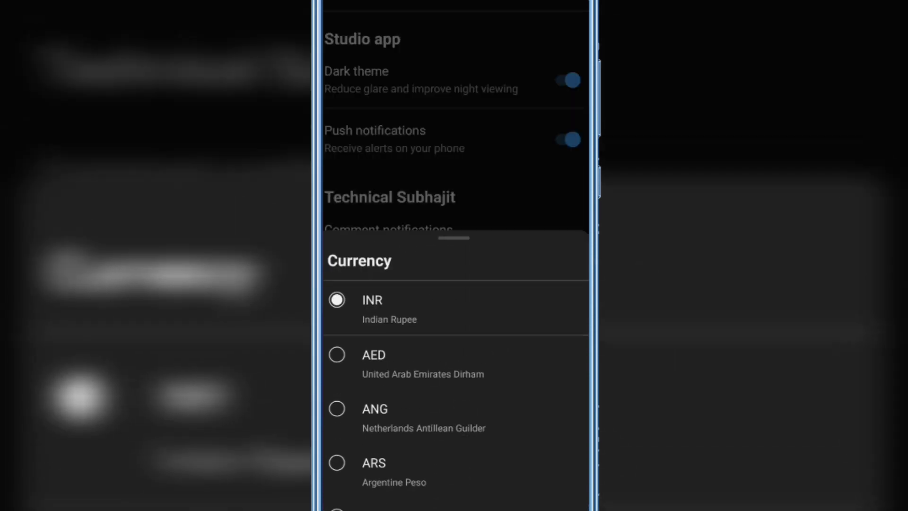
drag(460, 269, 465, 497)
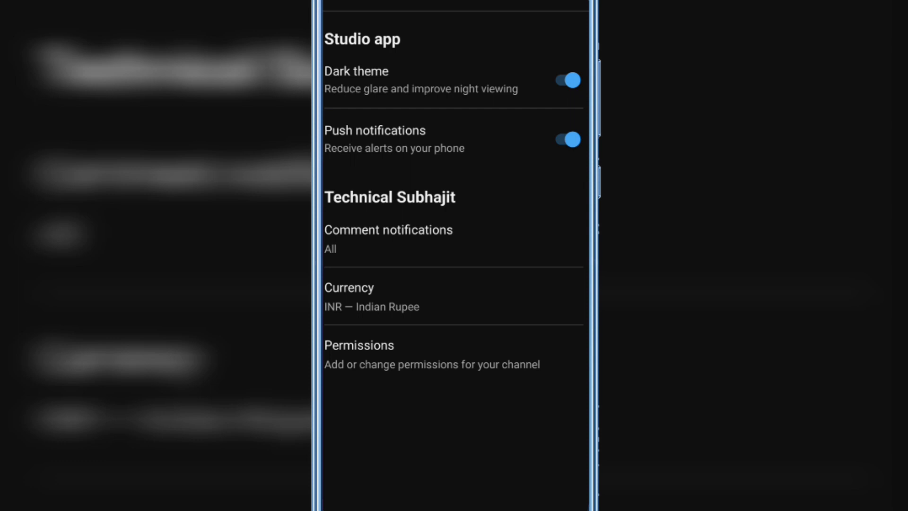